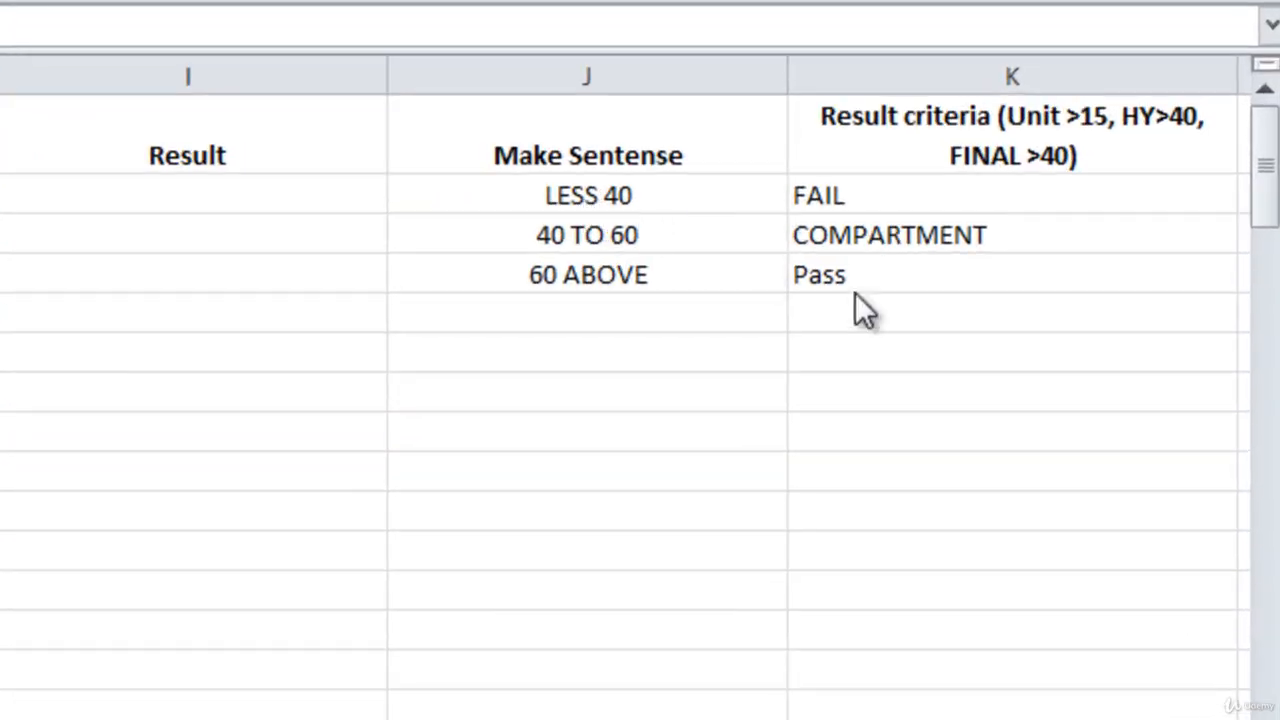
Begin an IF formula in cell I2 that tests H2<40 and returns "Fail" when true.
click(188, 195)
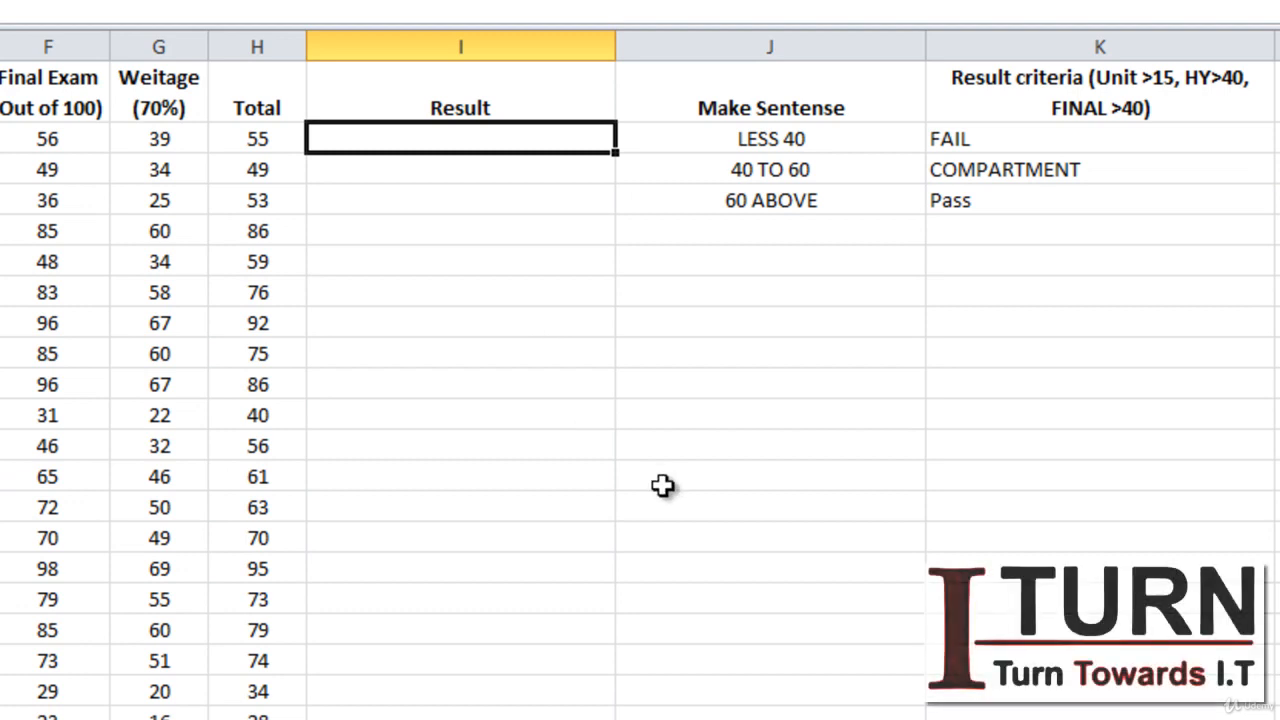
text(=IF()
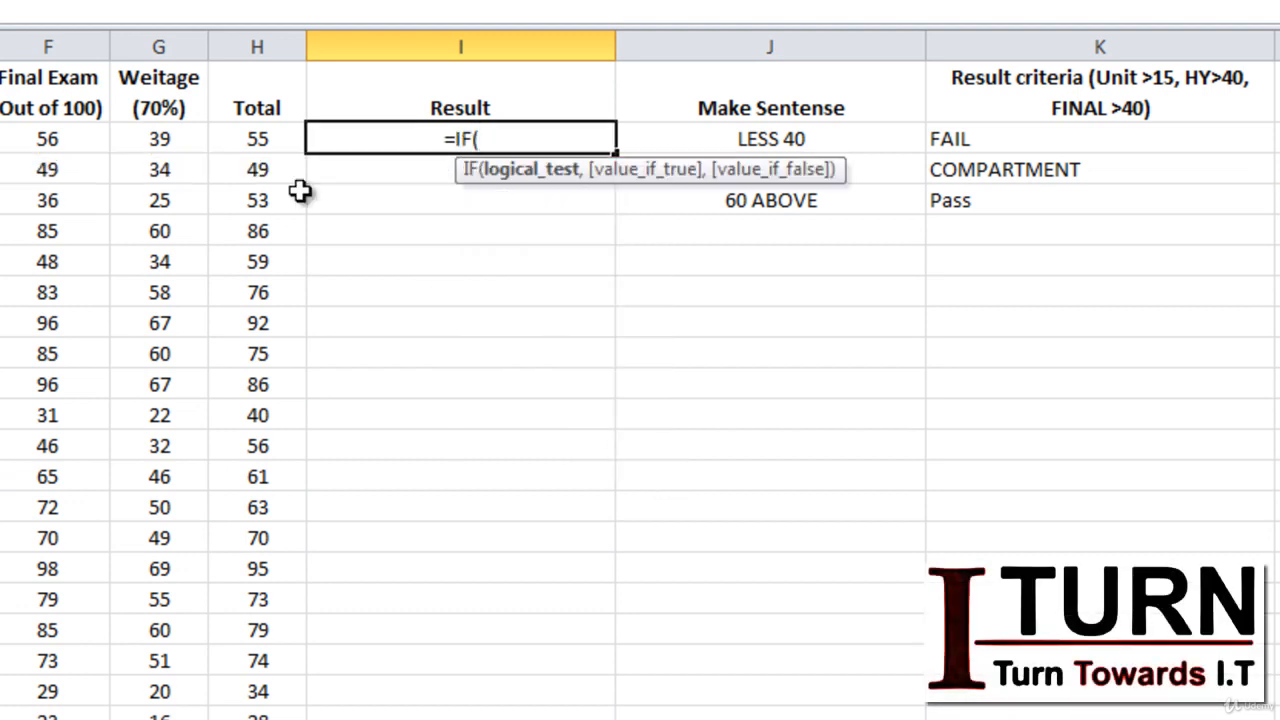
click(2, 12)
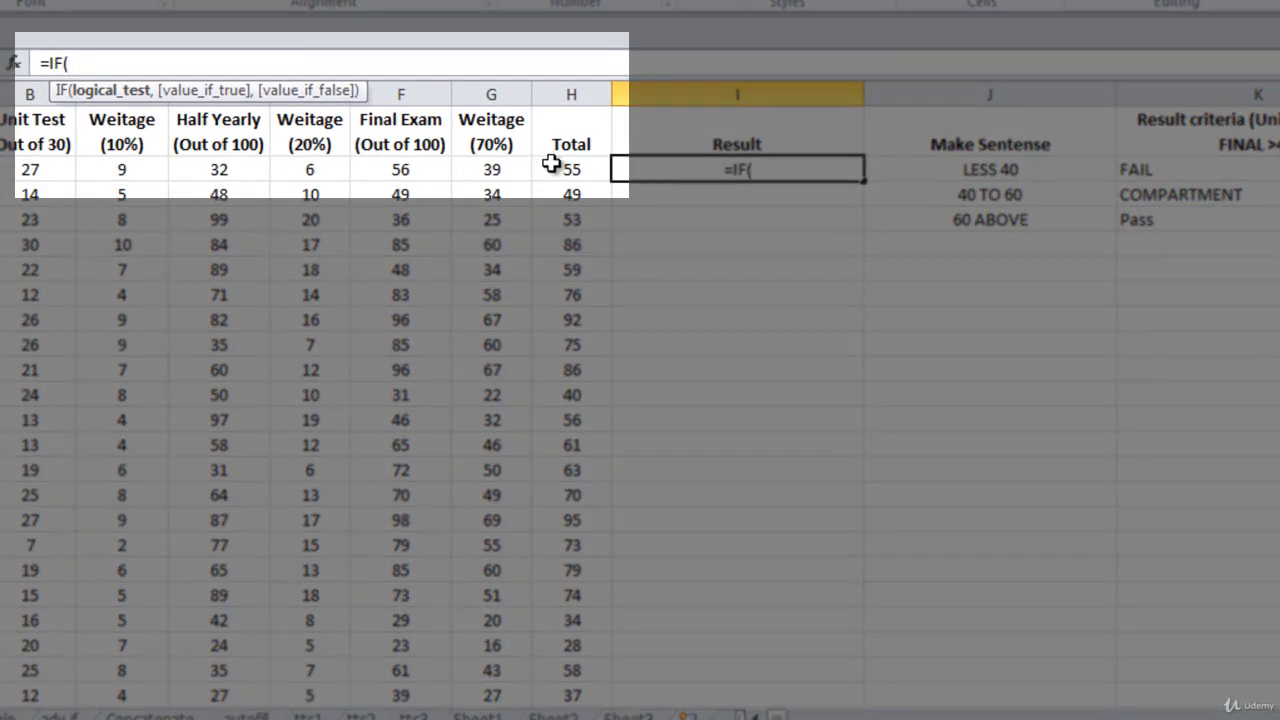
click(564, 172)
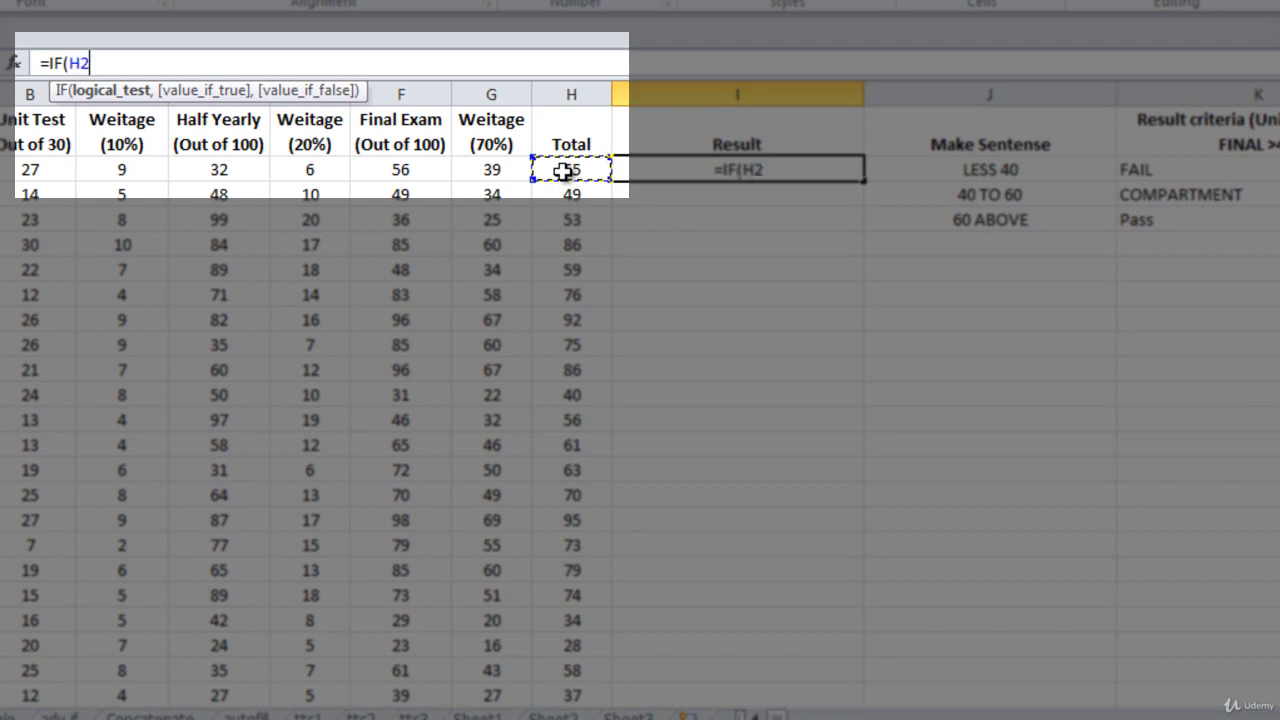
text(<40)
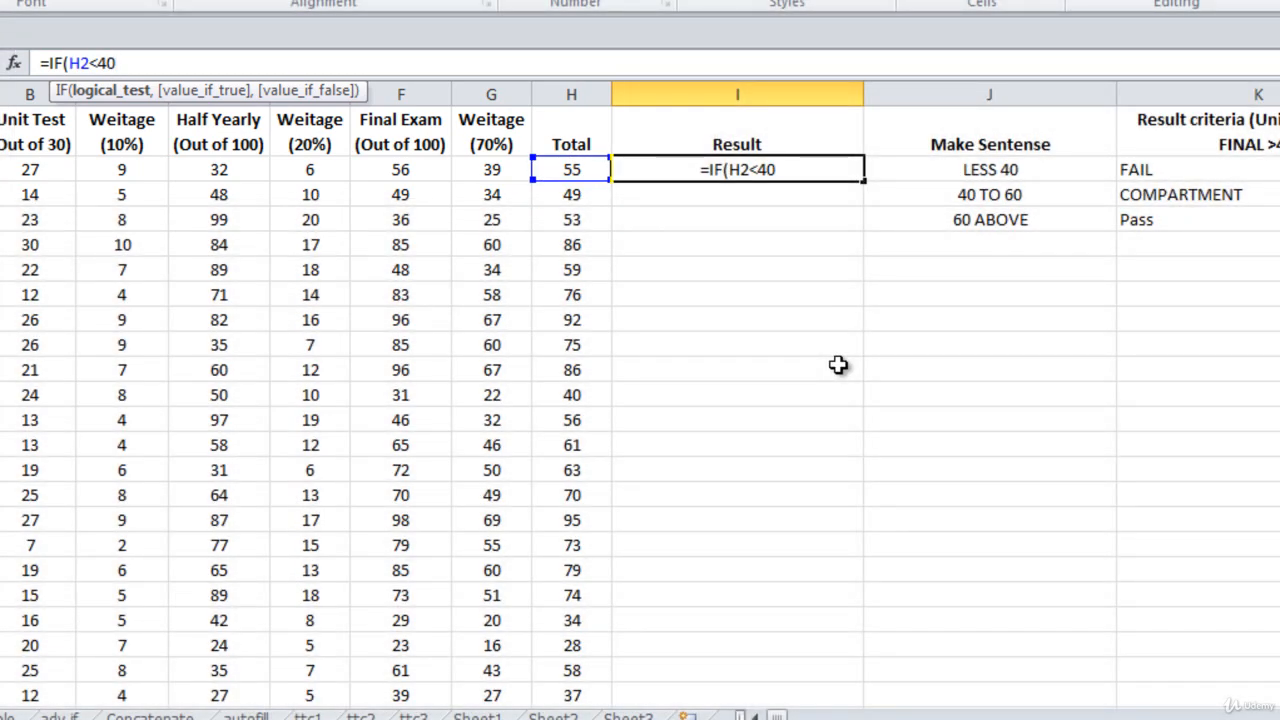
text(,"Fail)
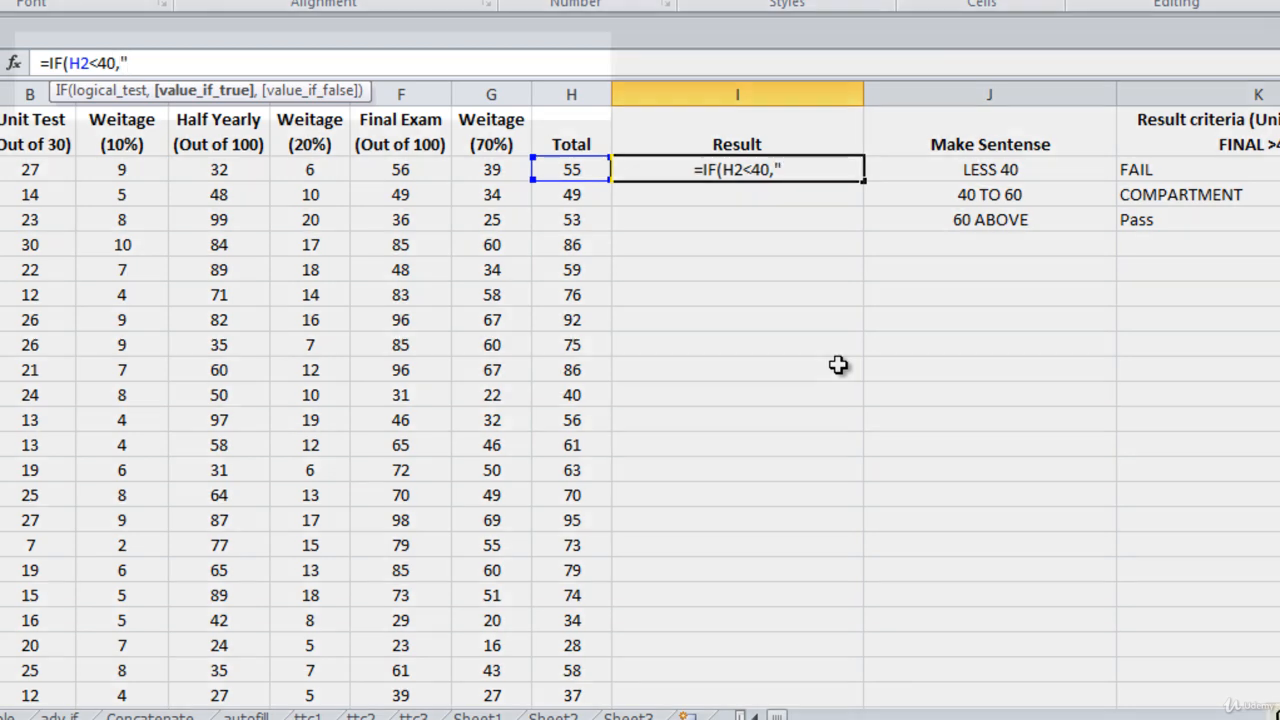
text(",)
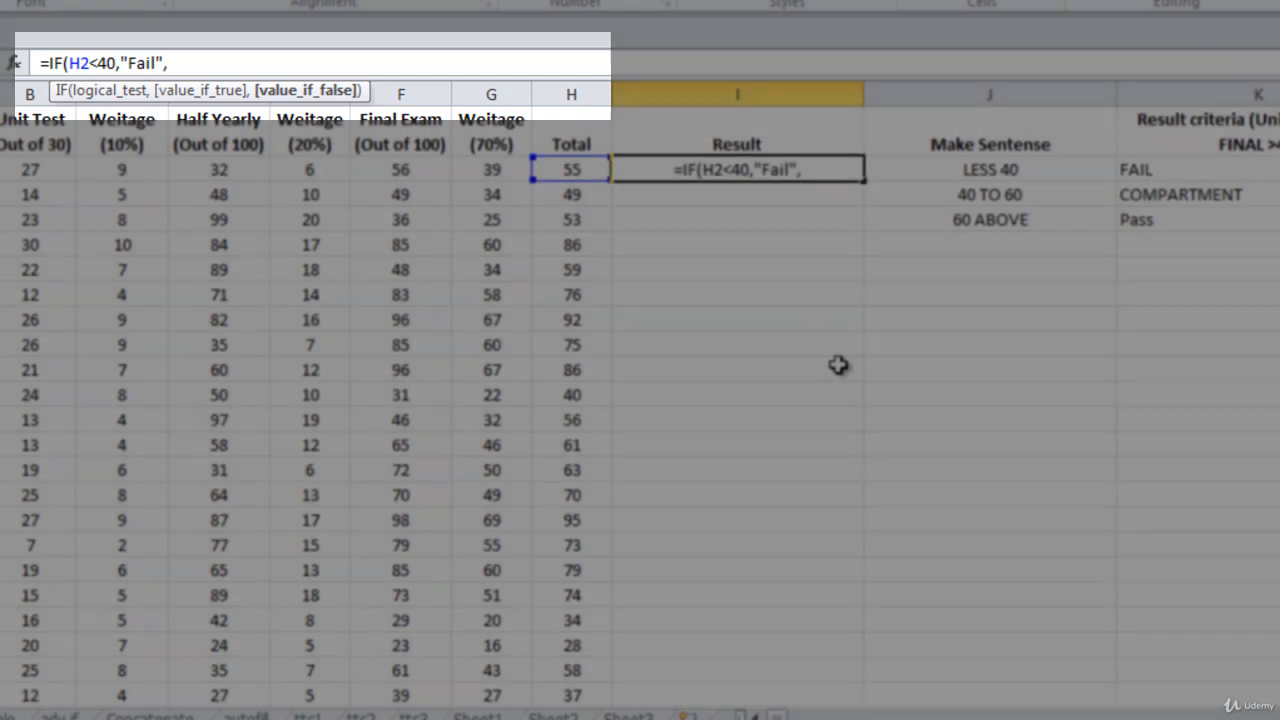
Nest a second IF as the false case, testing H2<60 and returning "Compartment" when true.
text(IF()
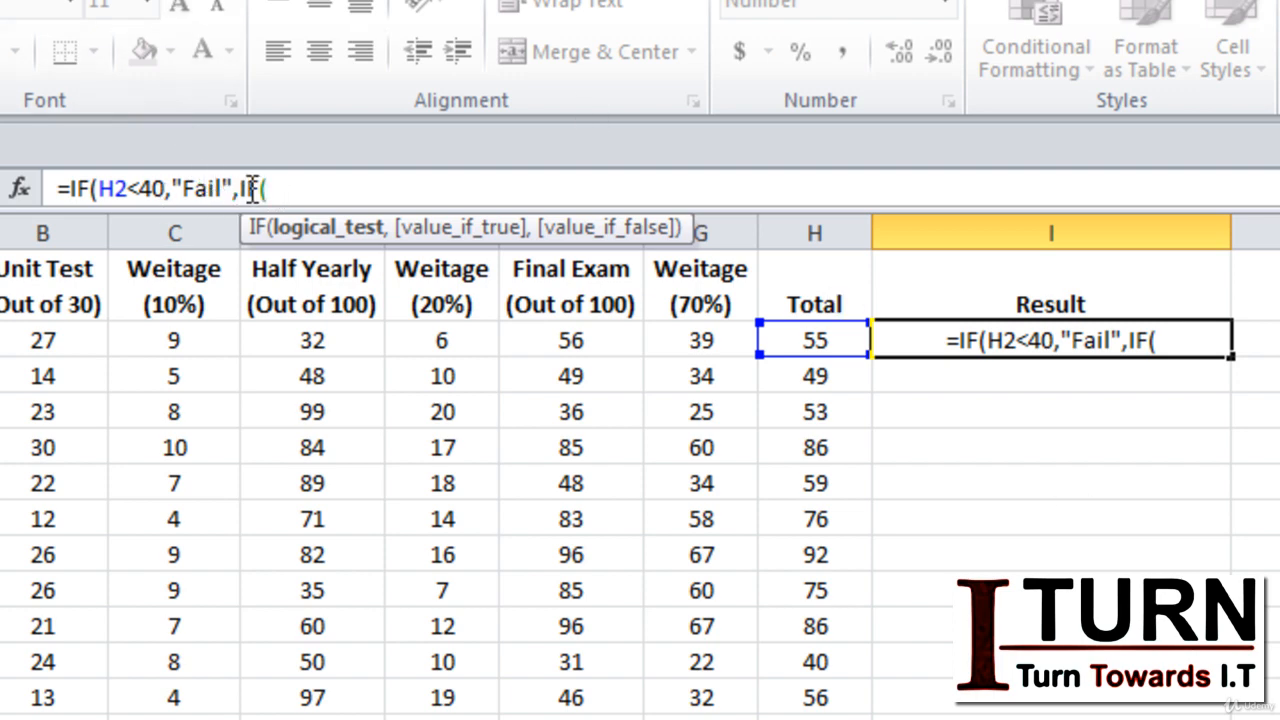
click(812, 340)
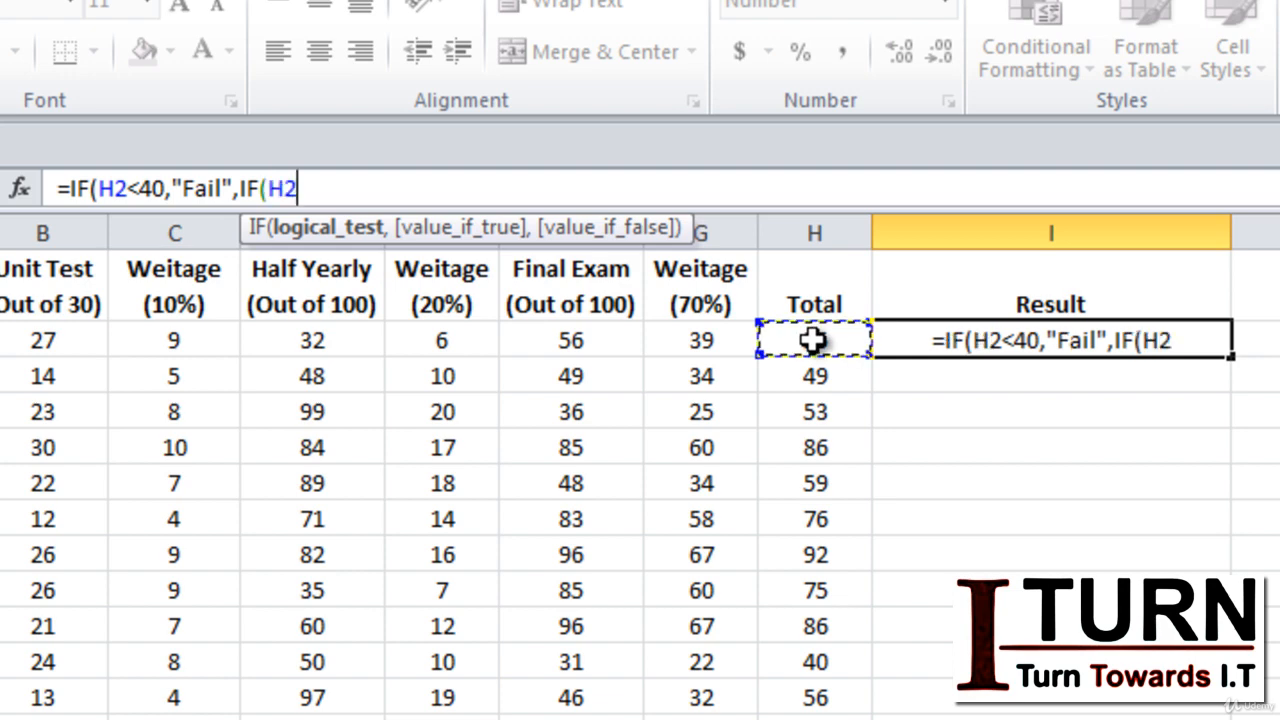
text(<6)
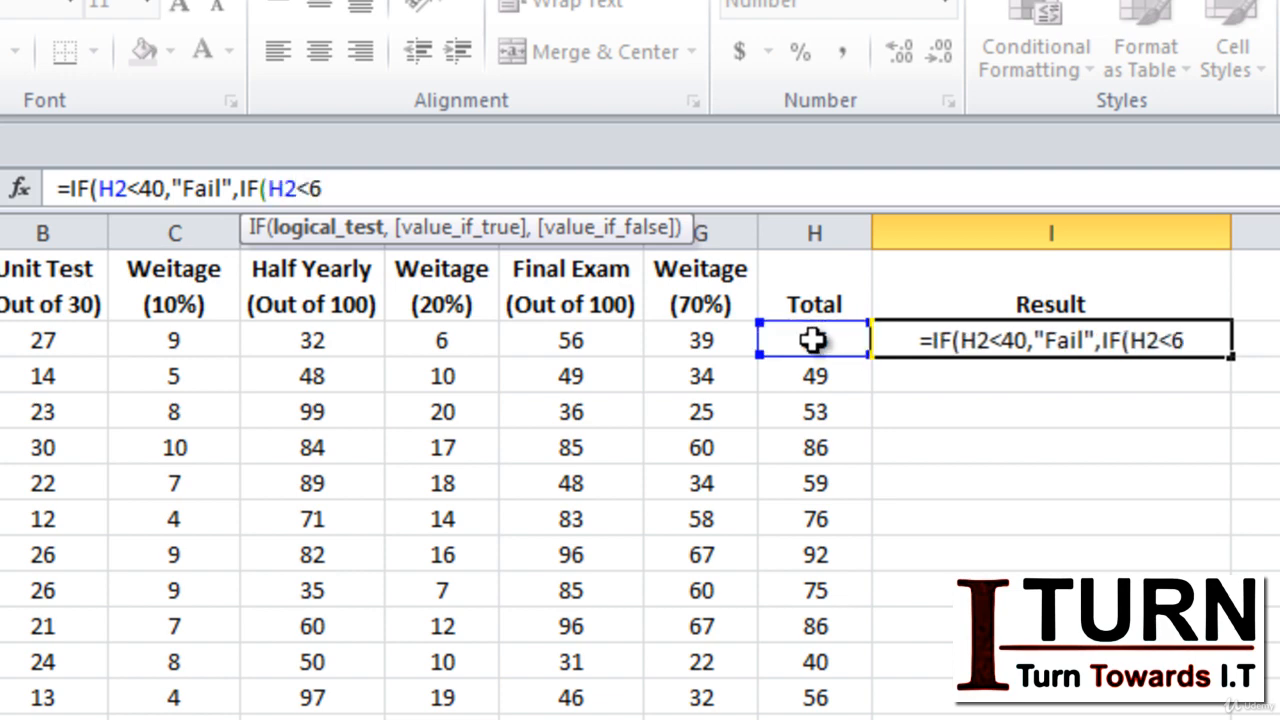
text(0)
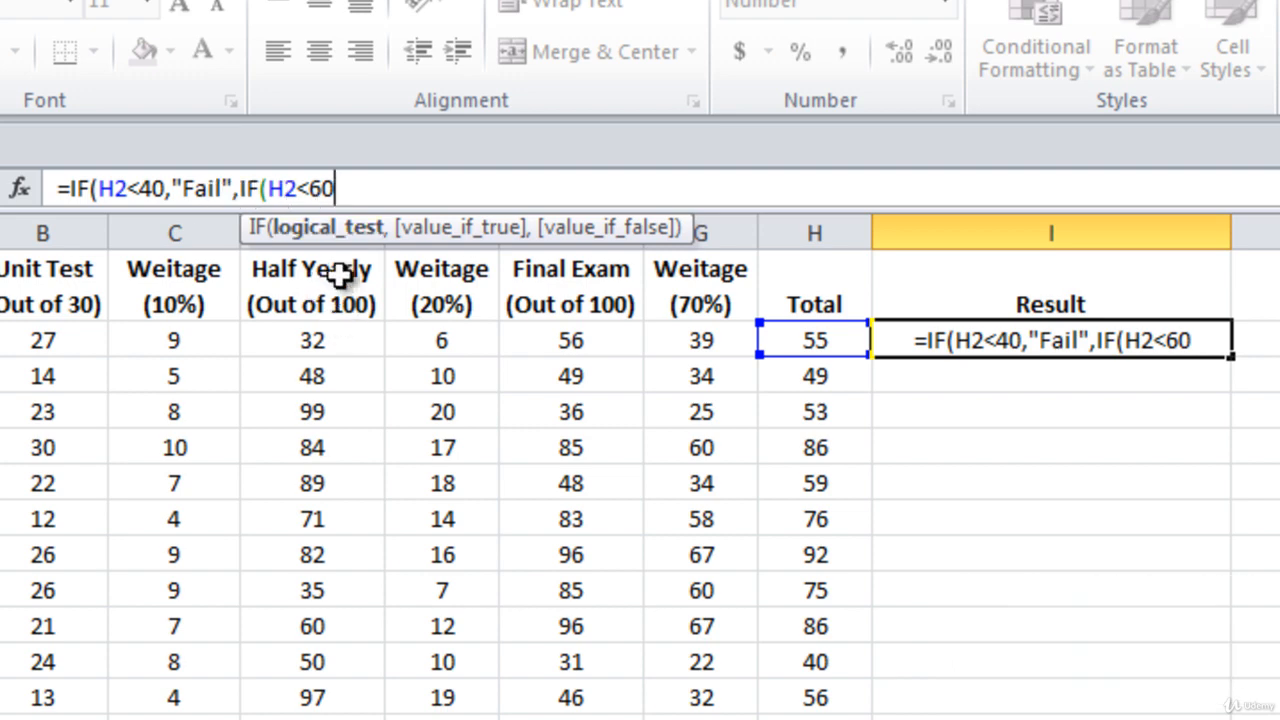
text(,)
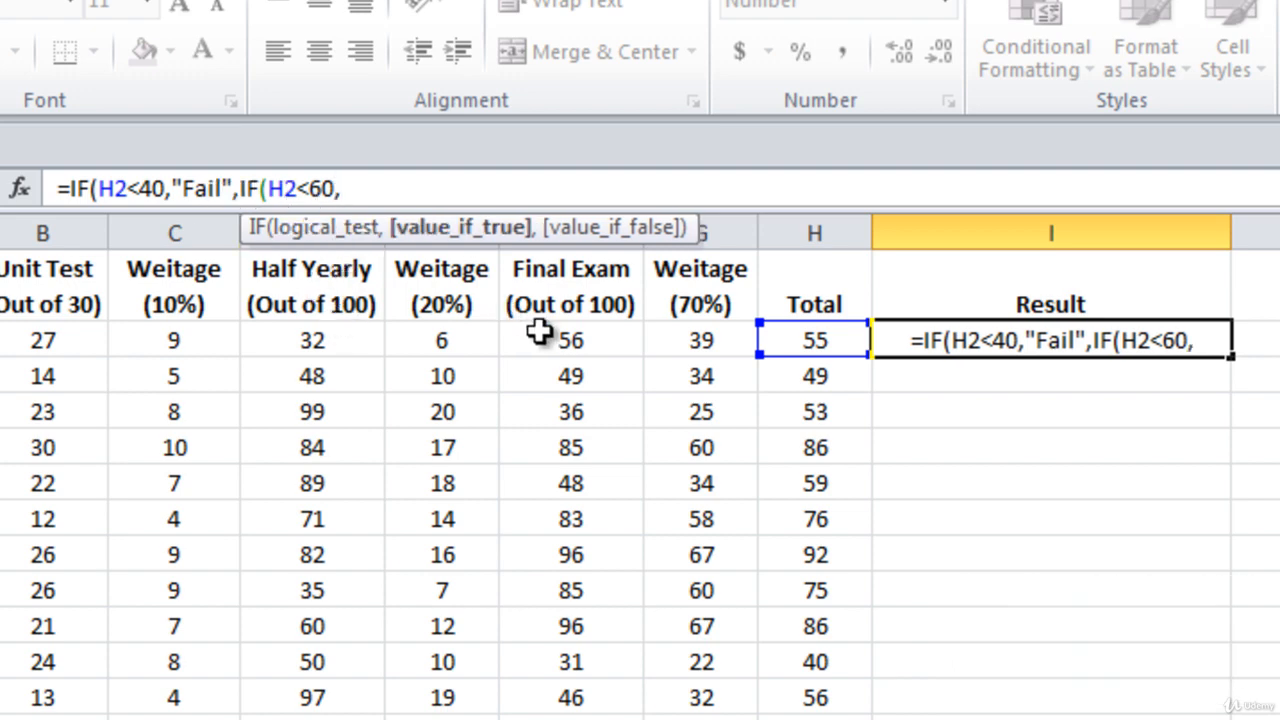
text(")
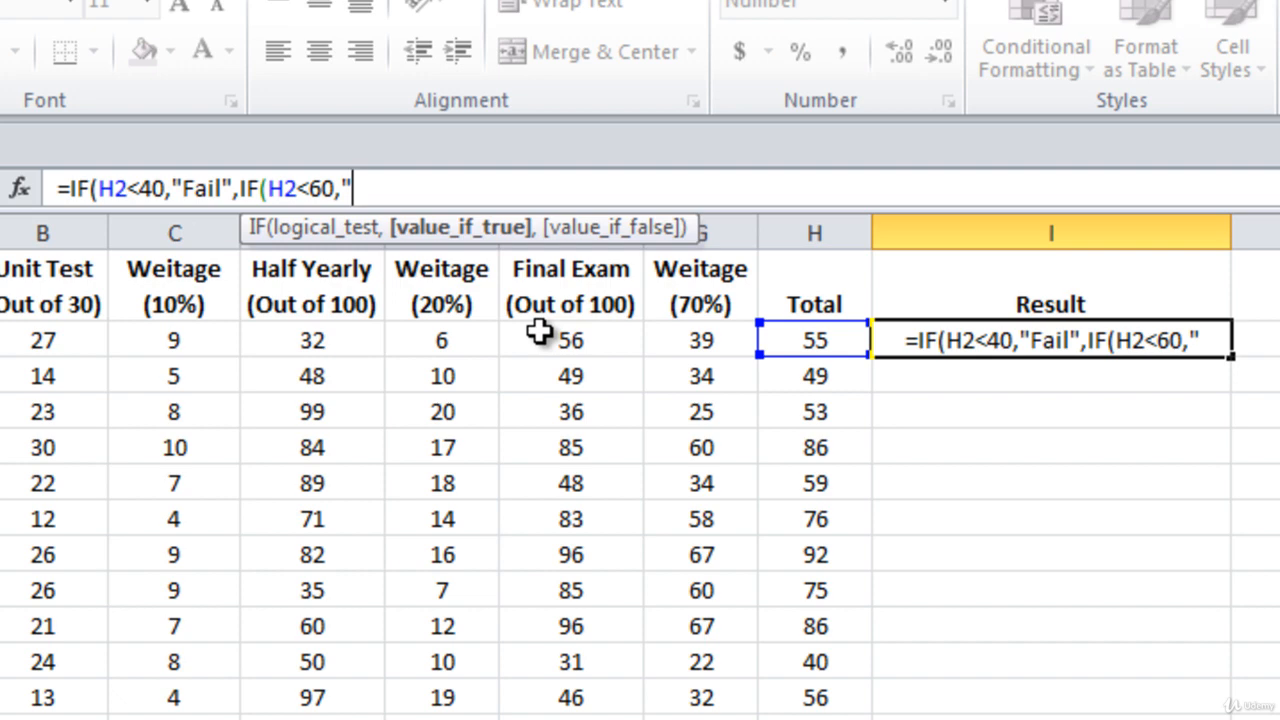
text(Compartment)
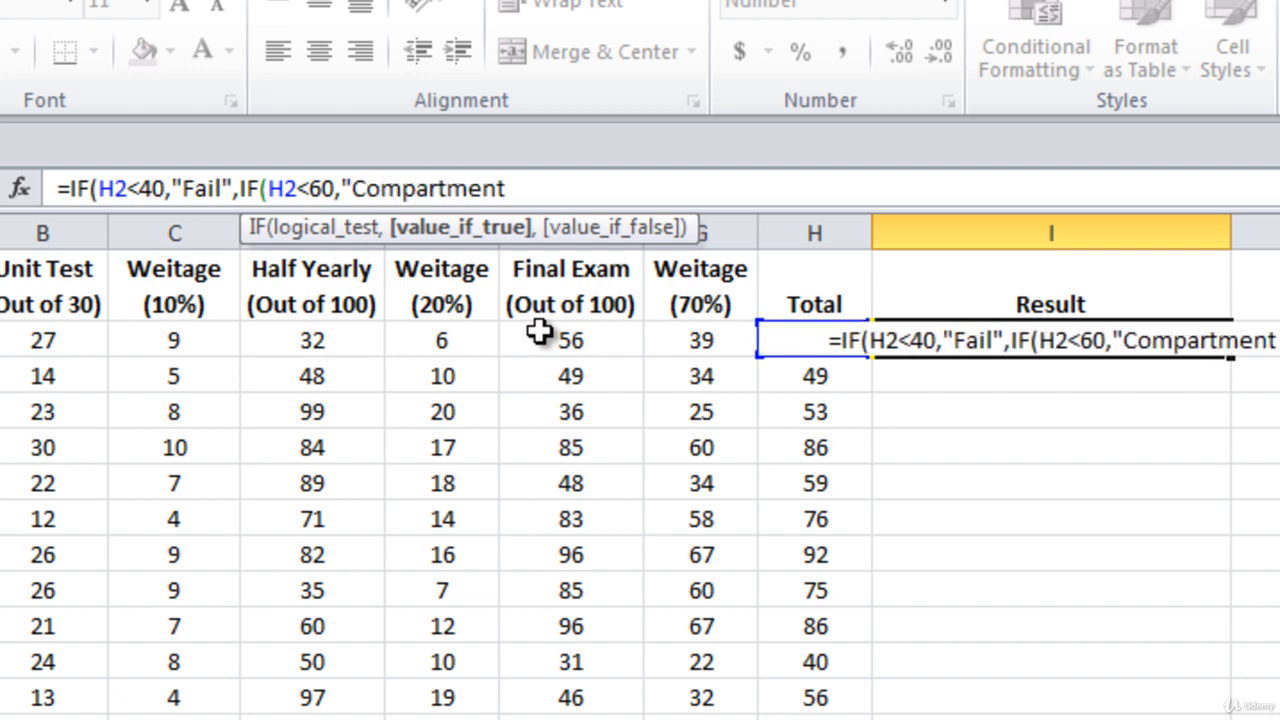
text(",)
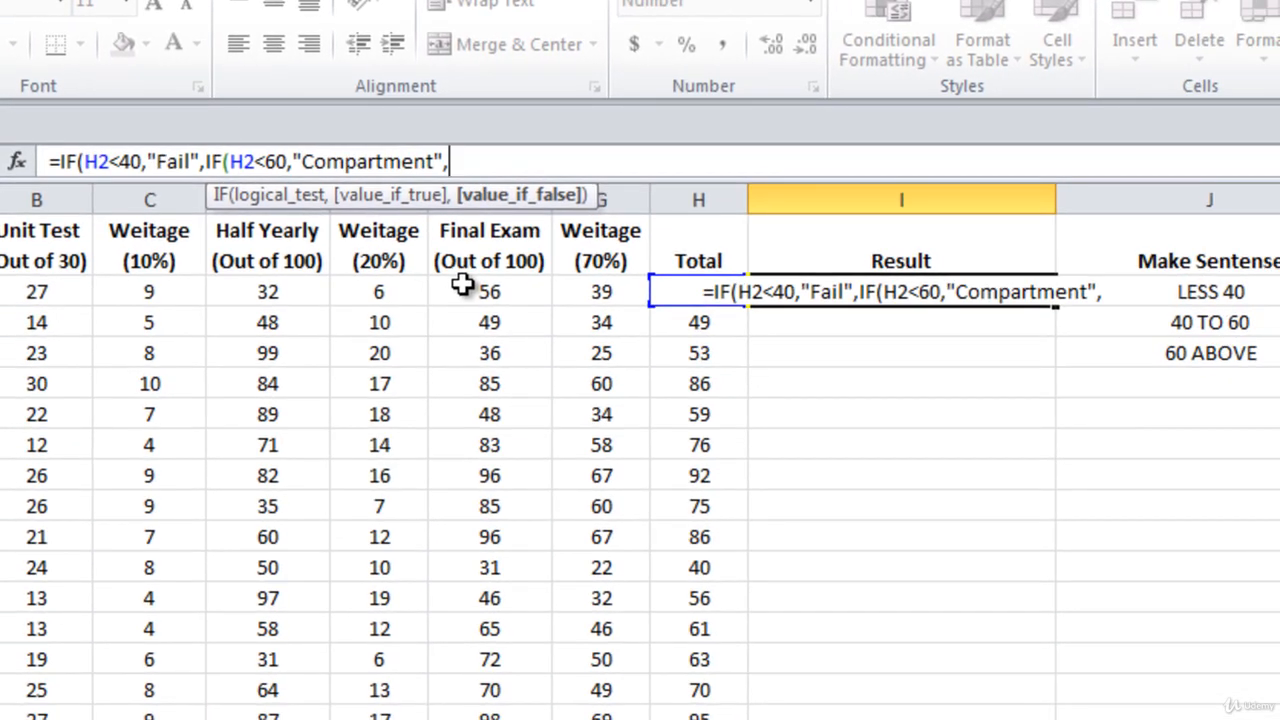
text(")
text(Pa)
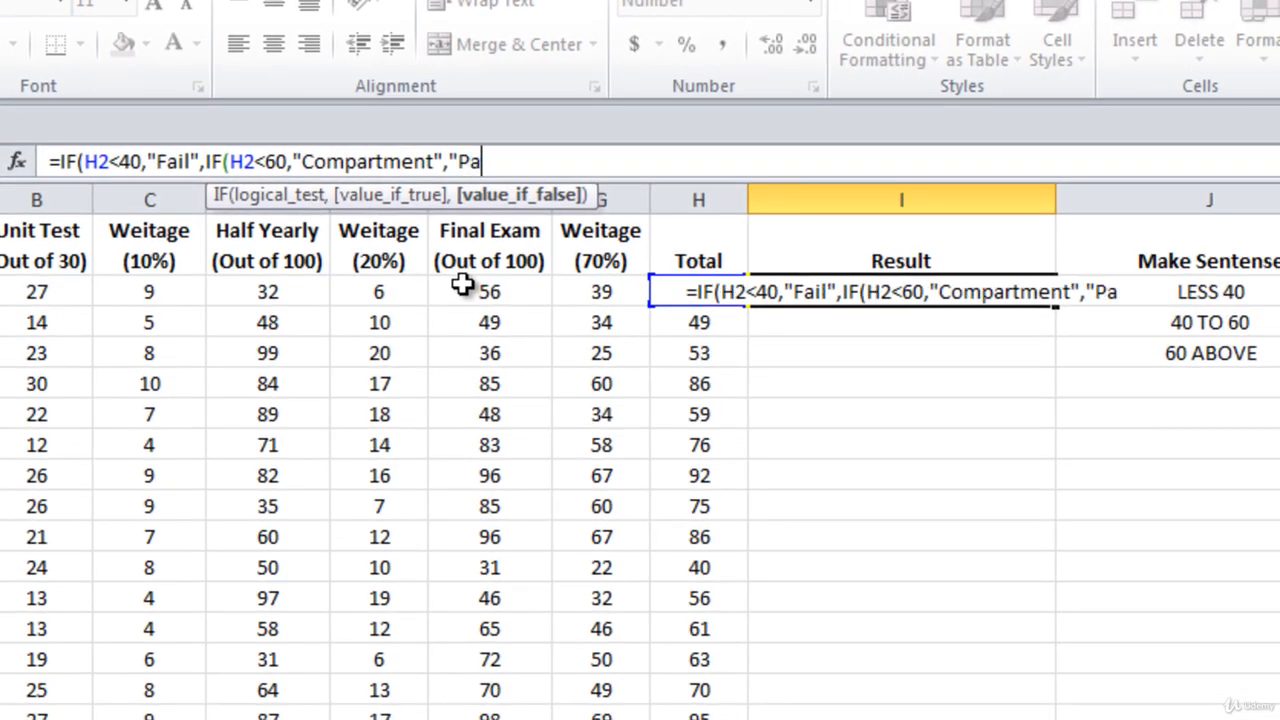
text(ss"))
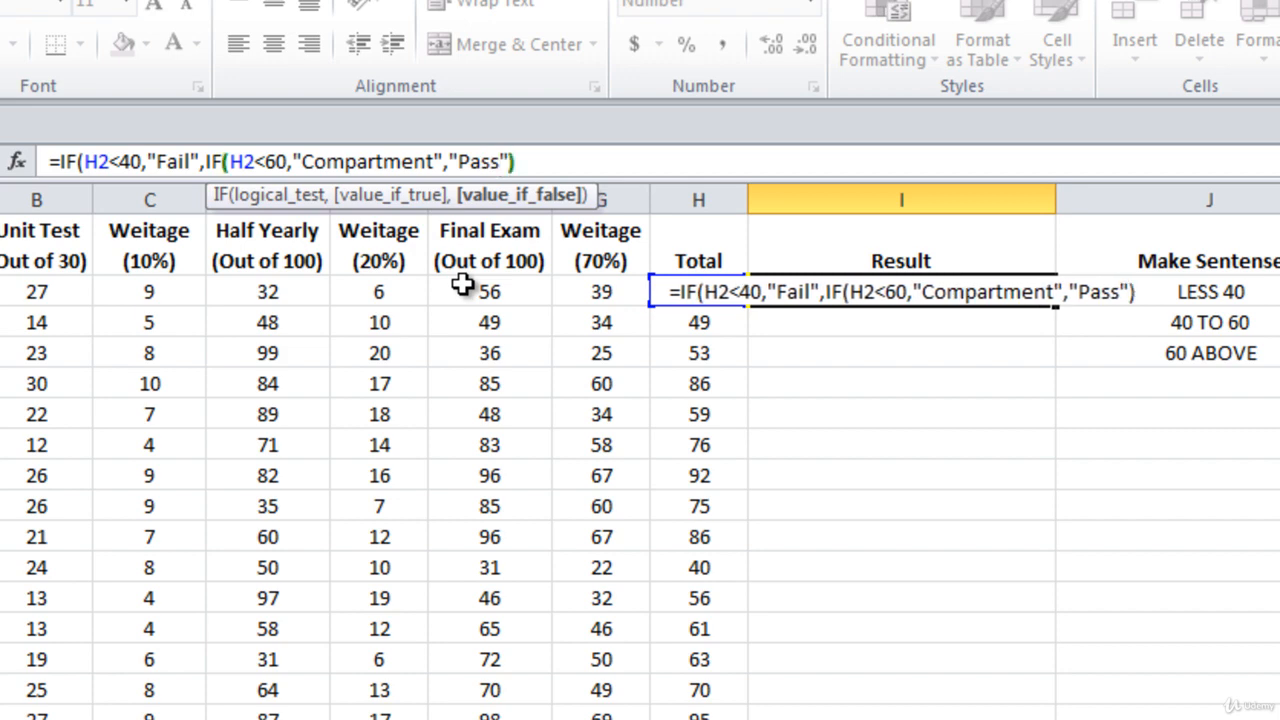
text())
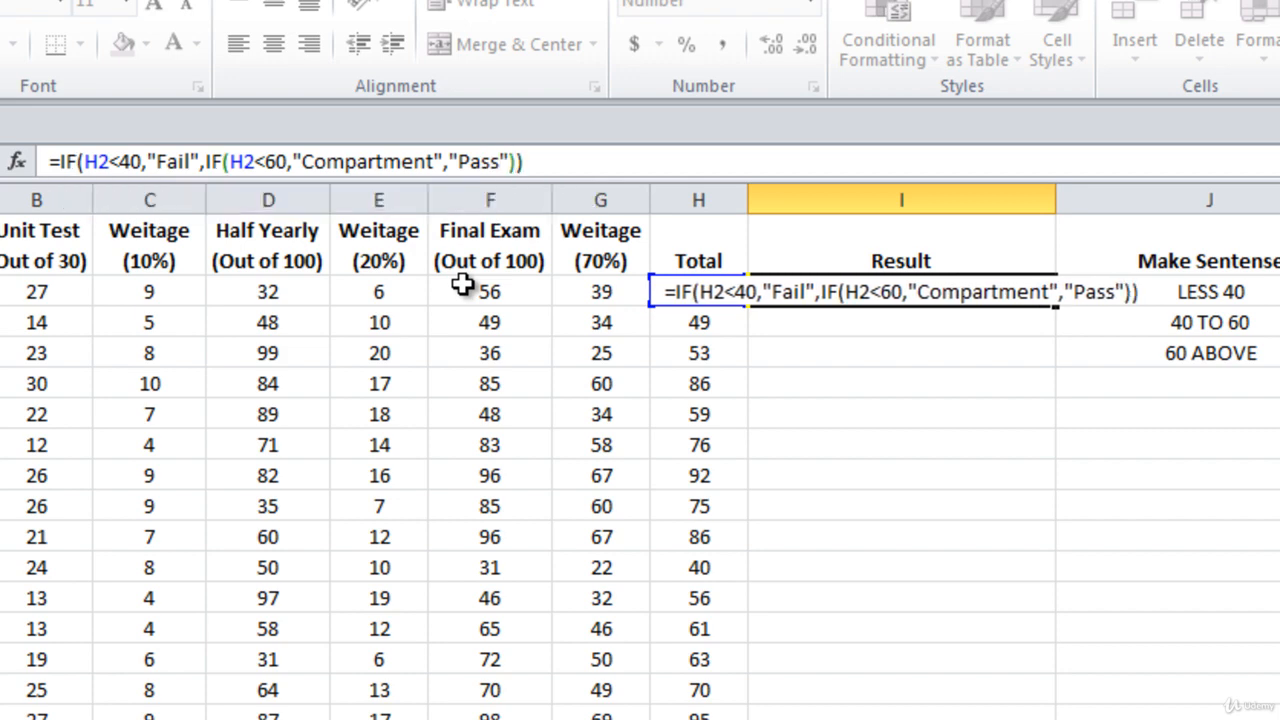
Complete the nested formula with "Pass" as the final false value and fill it down the Result column.
key(Return)
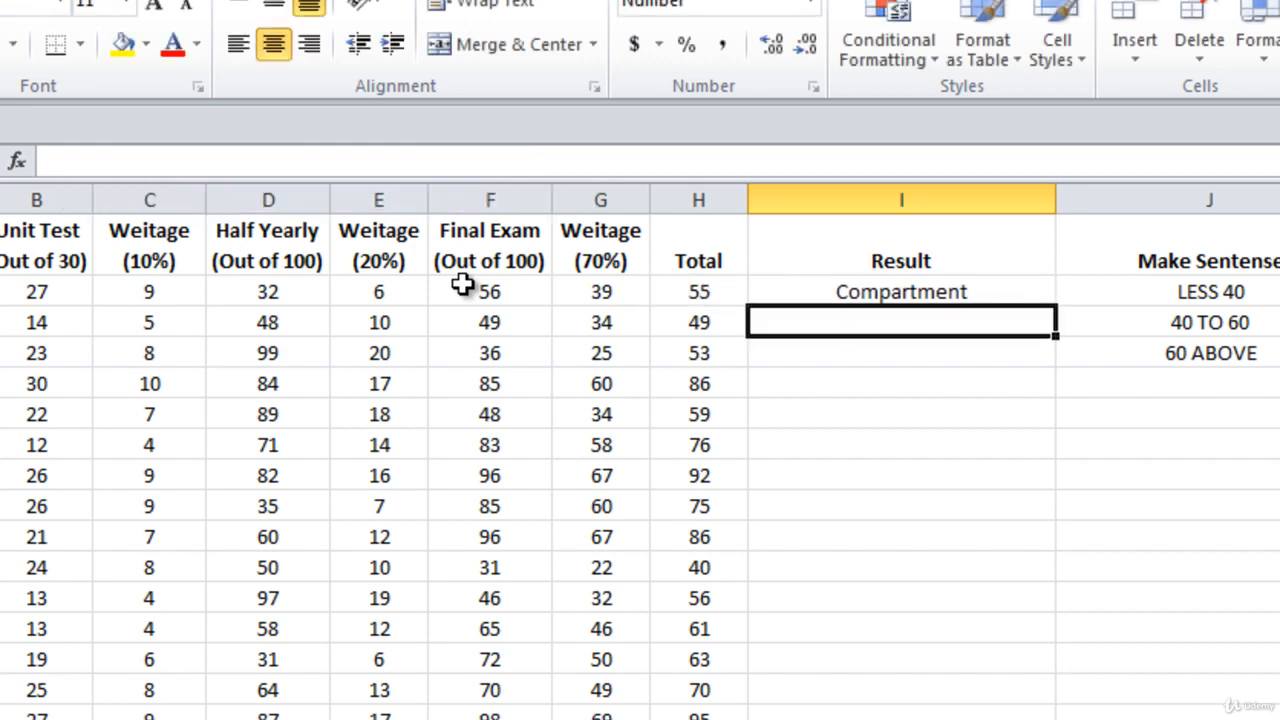
click(1003, 291)
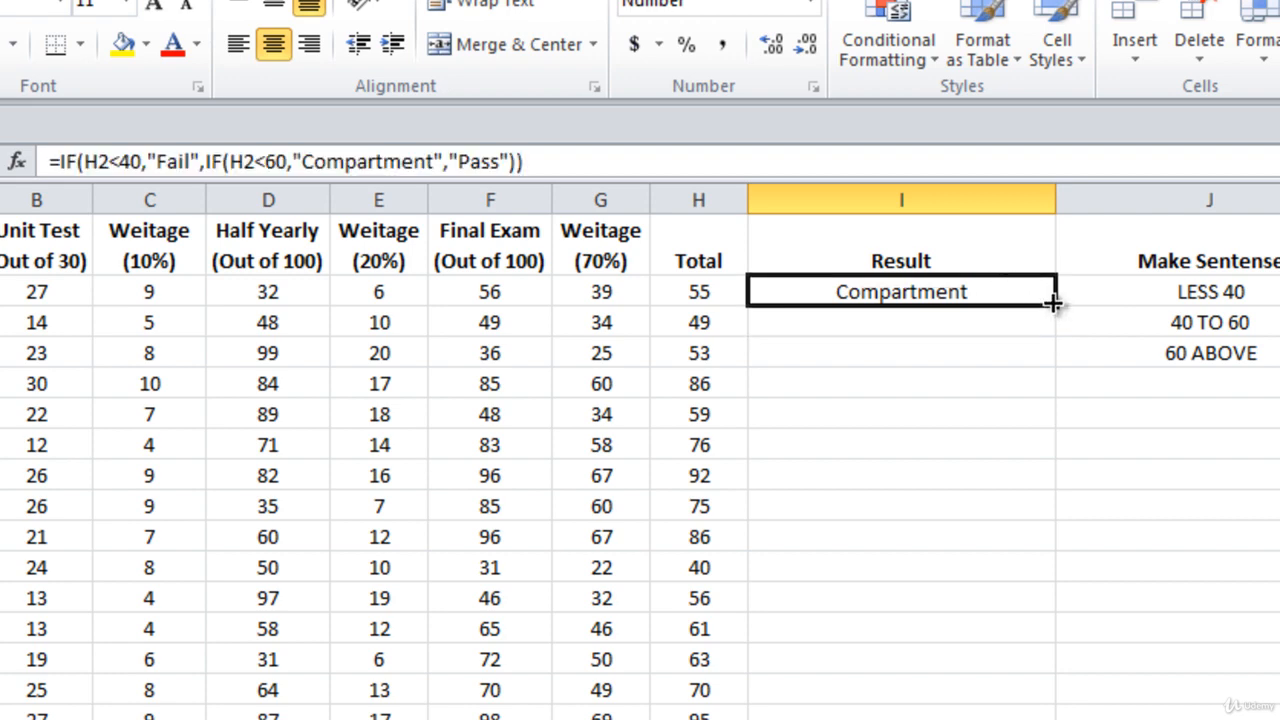
double_click(1057, 305)
Change both comparisons in the I2 formula to <= and fill the revised formula down the Result column.
click(962, 291)
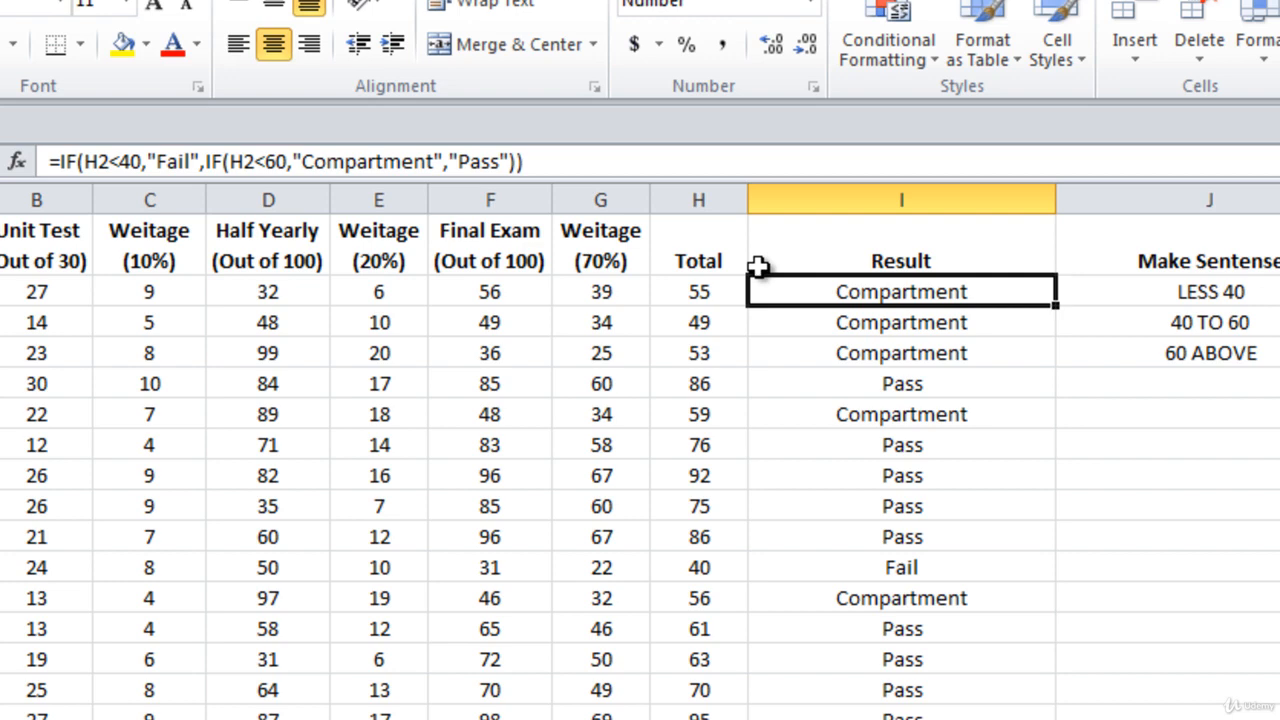
click(121, 168)
text(=)
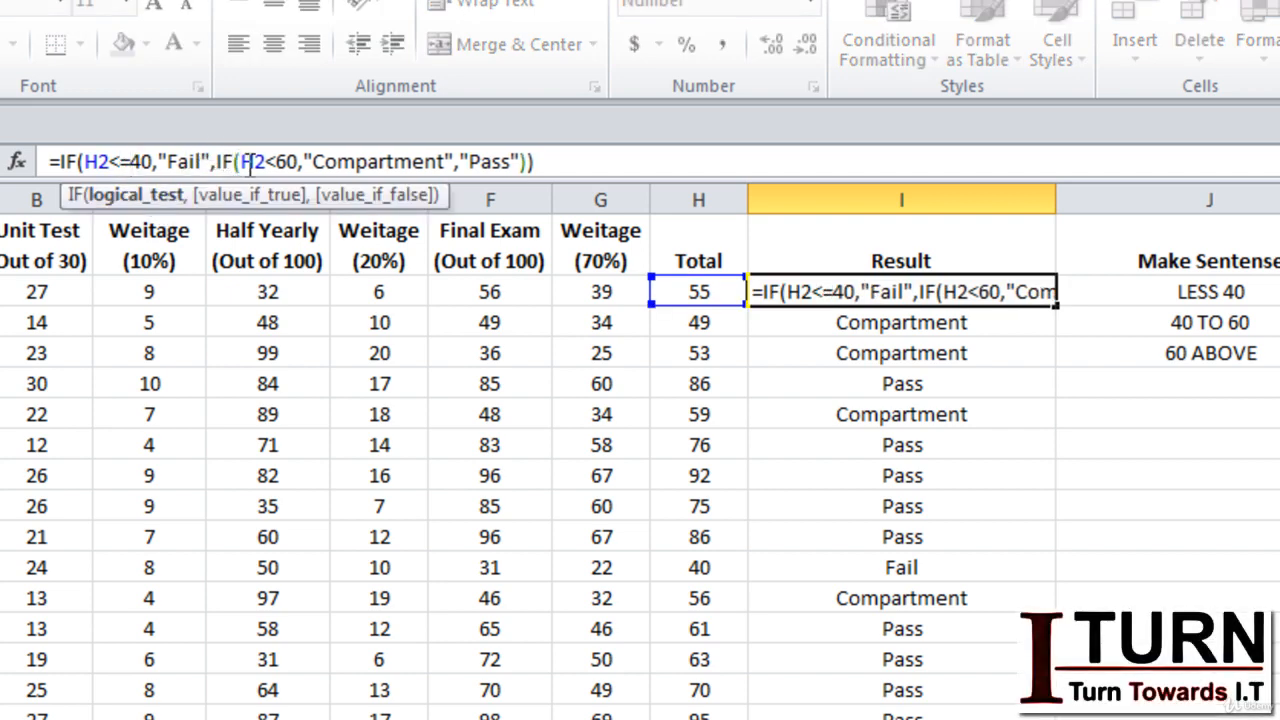
click(276, 162)
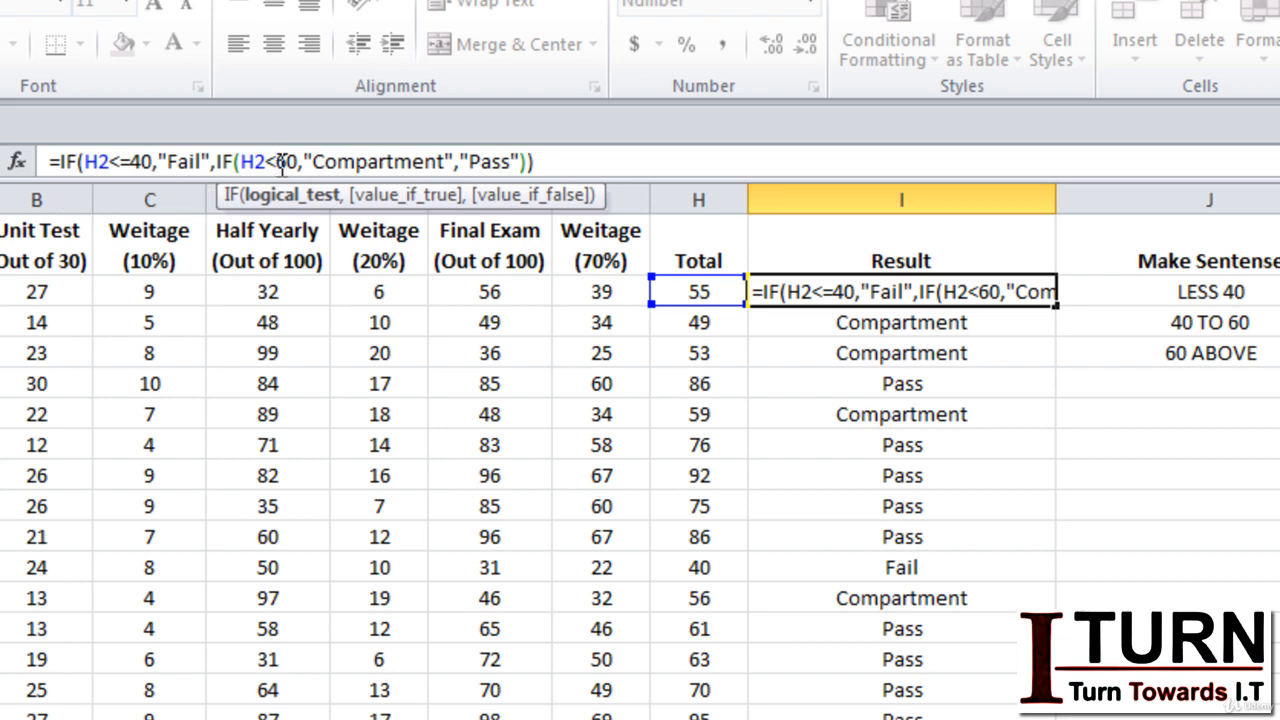
text(=)
key(Return)
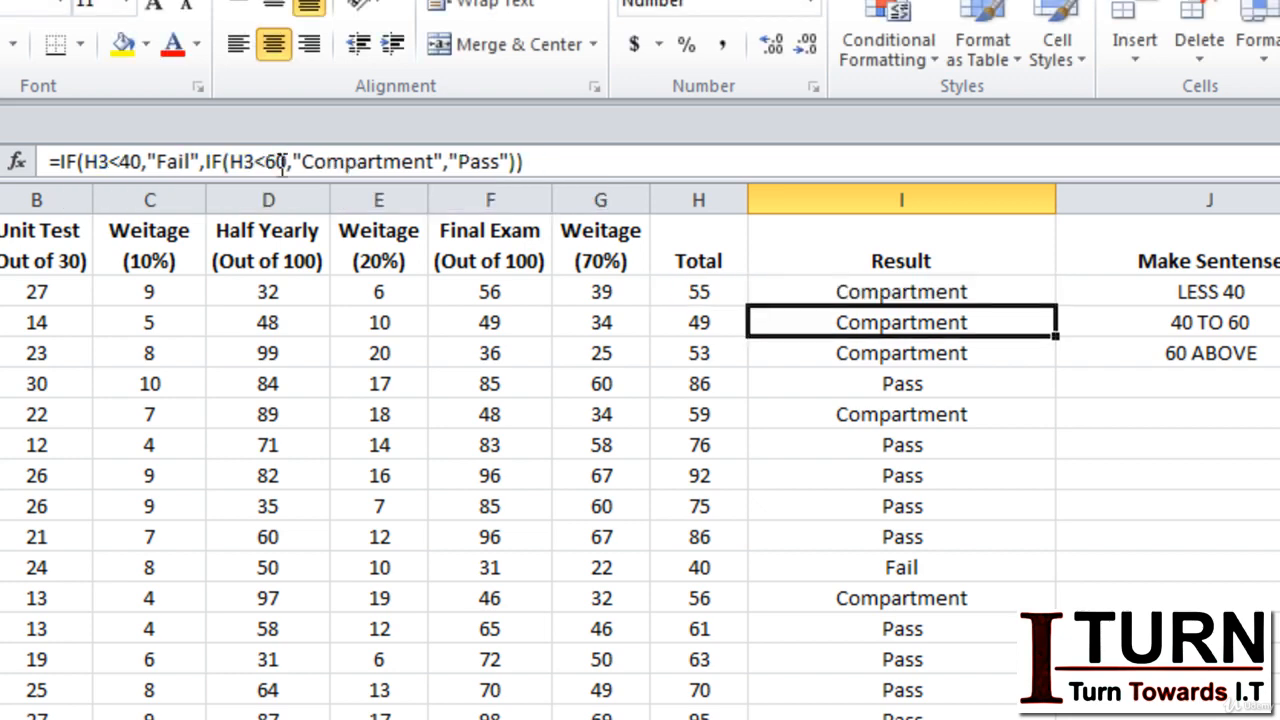
click(908, 290)
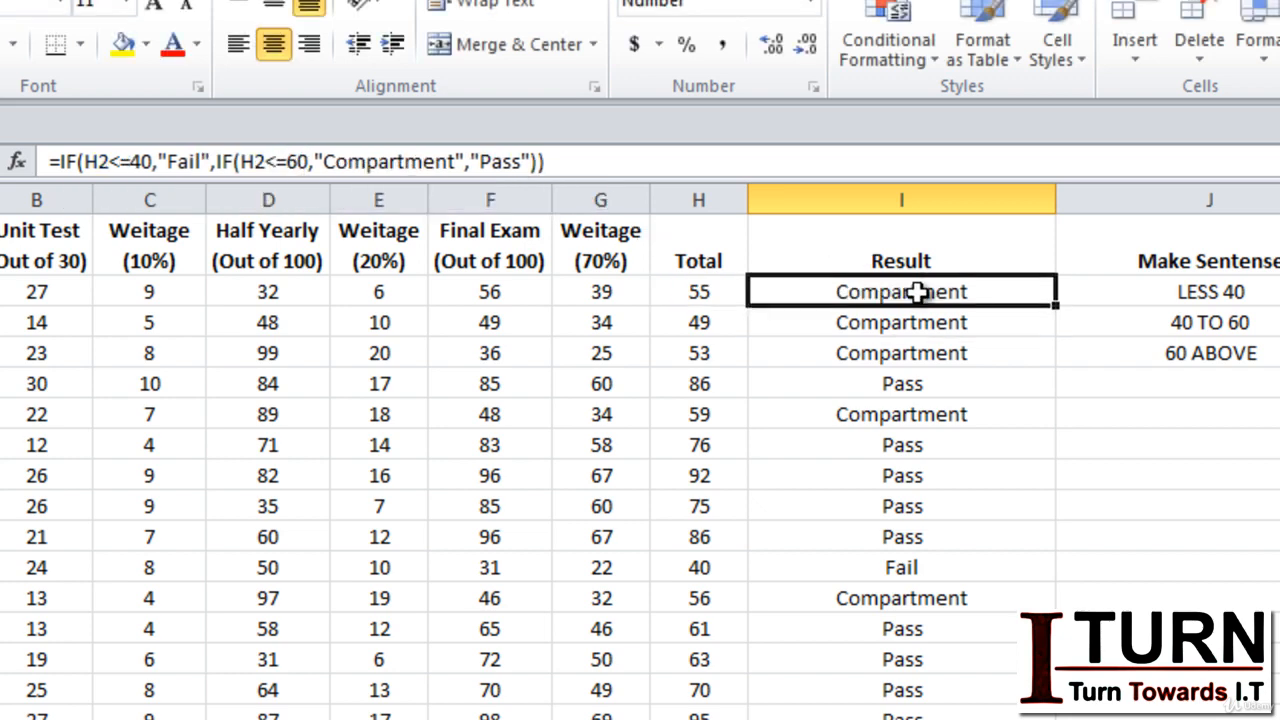
double_click(1055, 311)
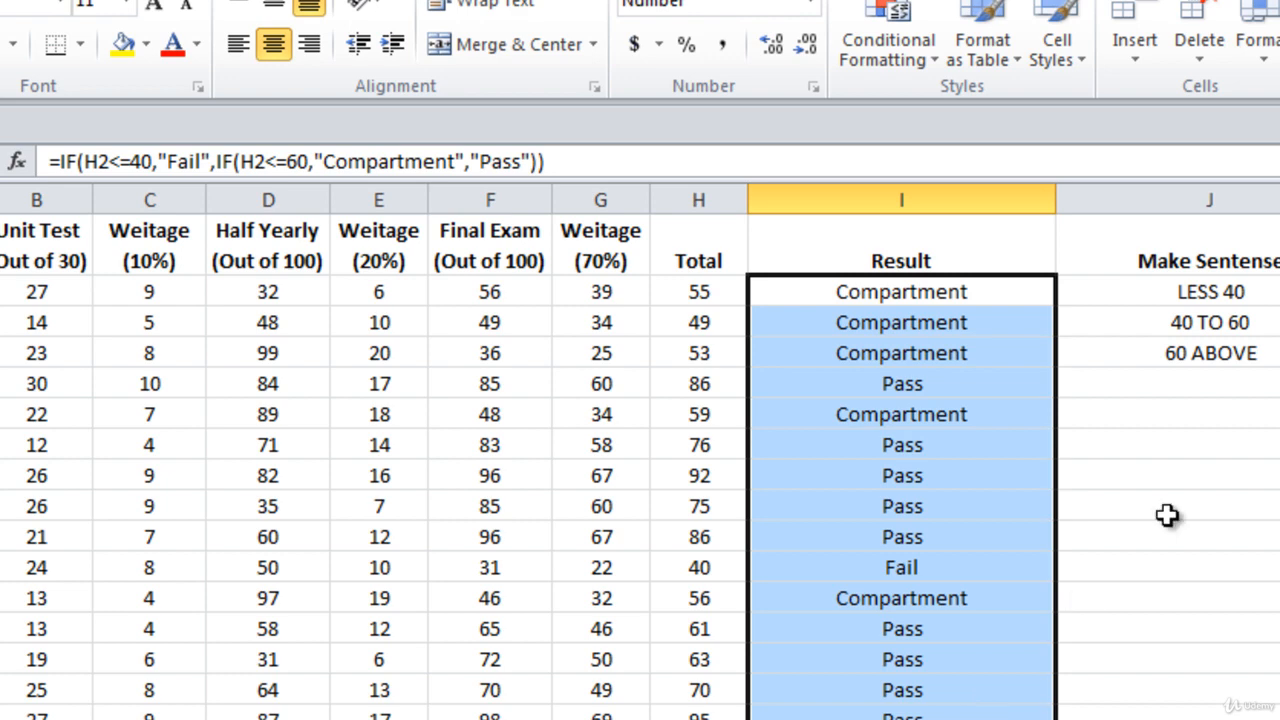
Enter Topper, Lowest and a pair of empty double quotes ("") in cells J7, J8 and J9.
click(1273, 444)
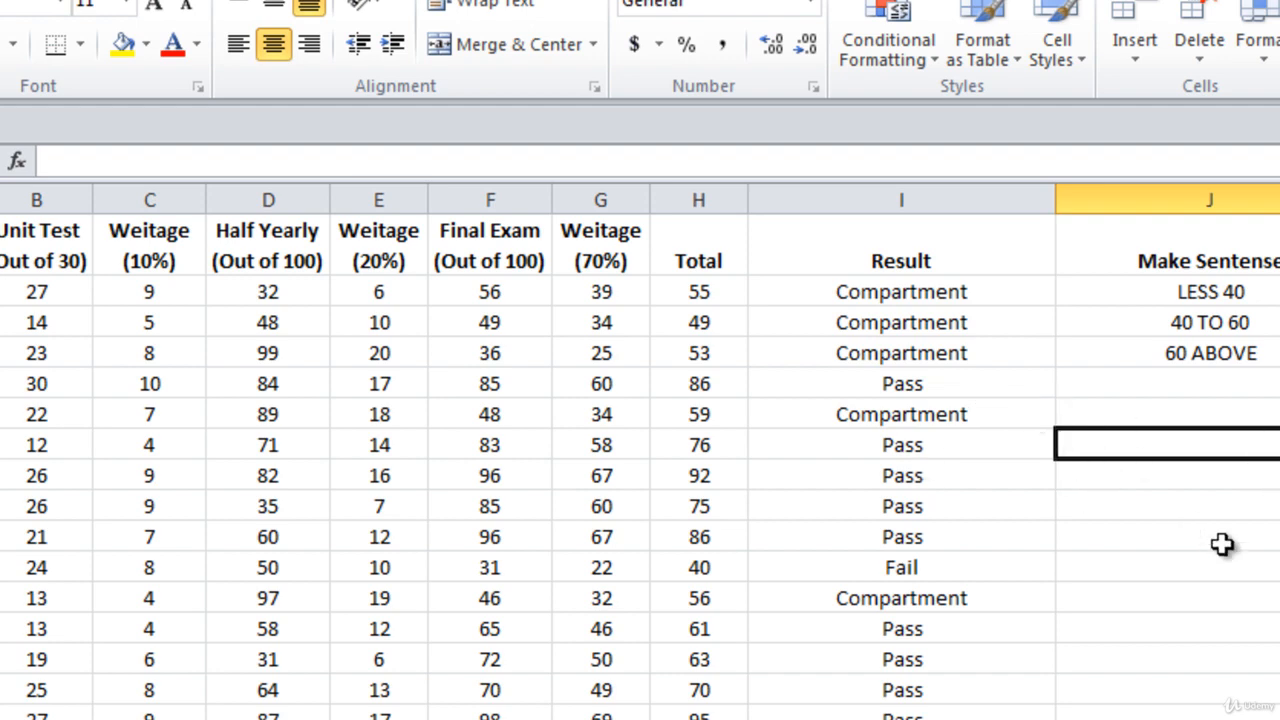
text(Topper)
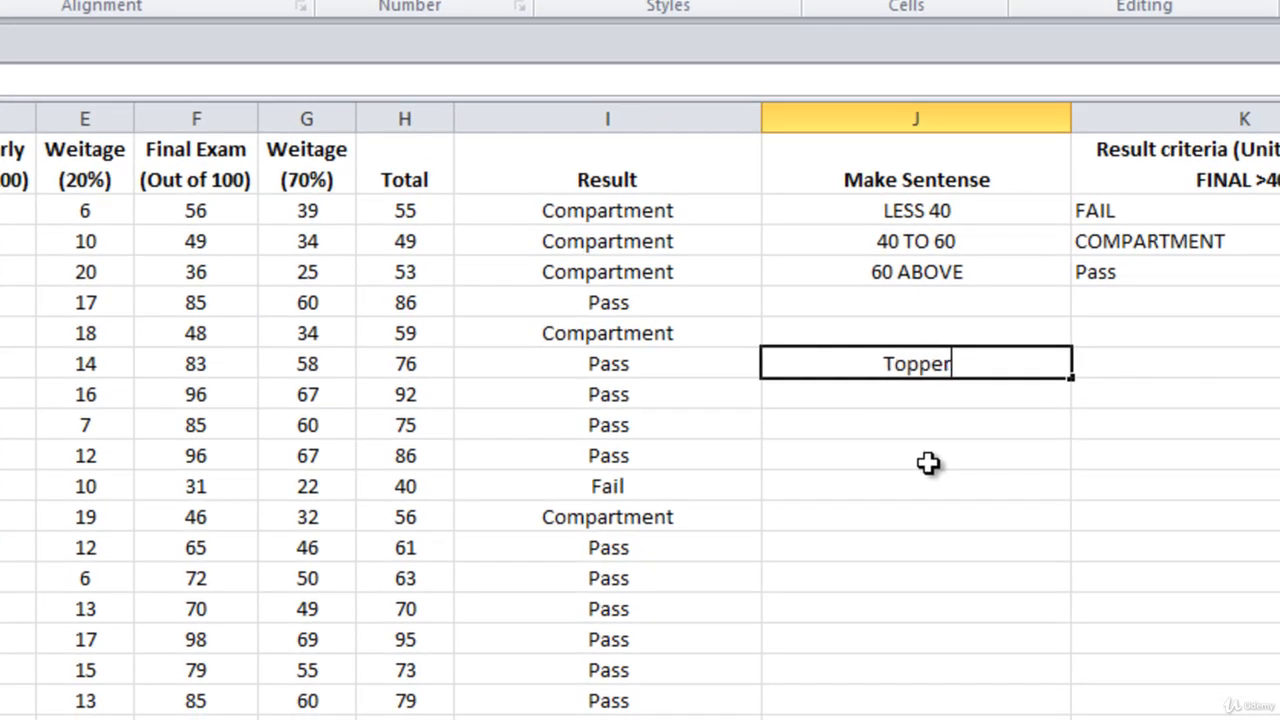
key(Return)
text(Lowest)
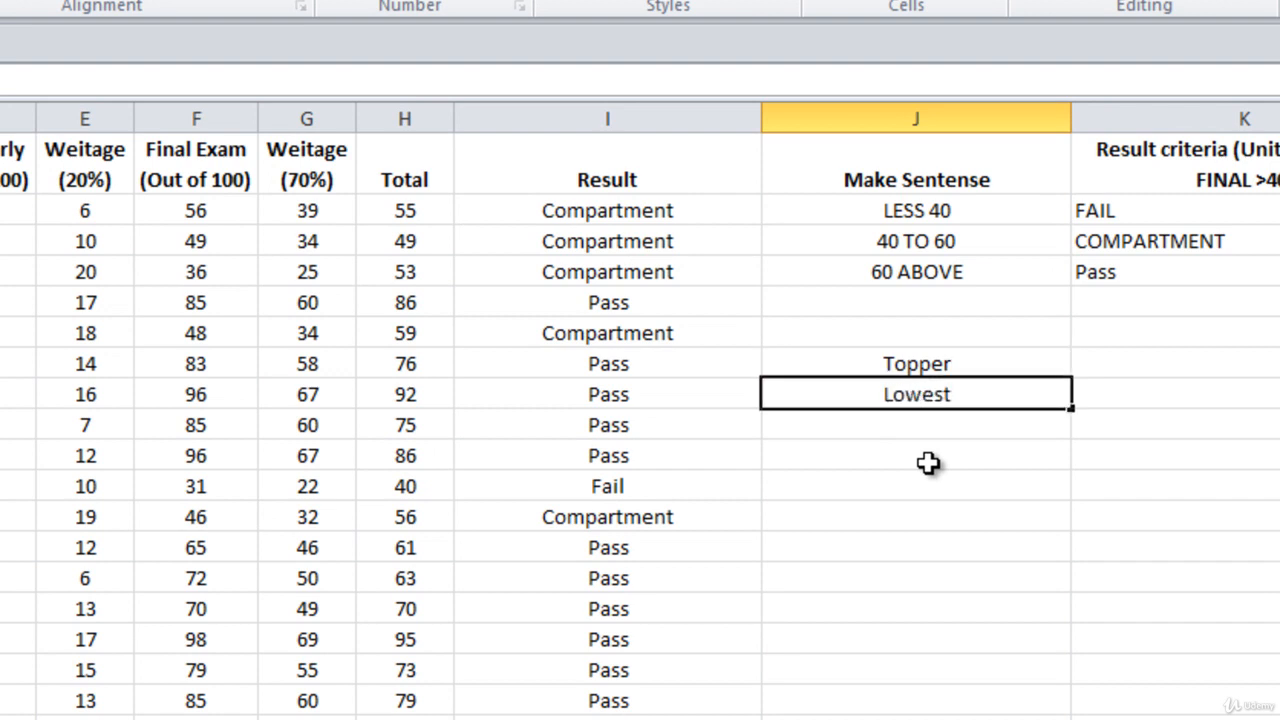
key(Return)
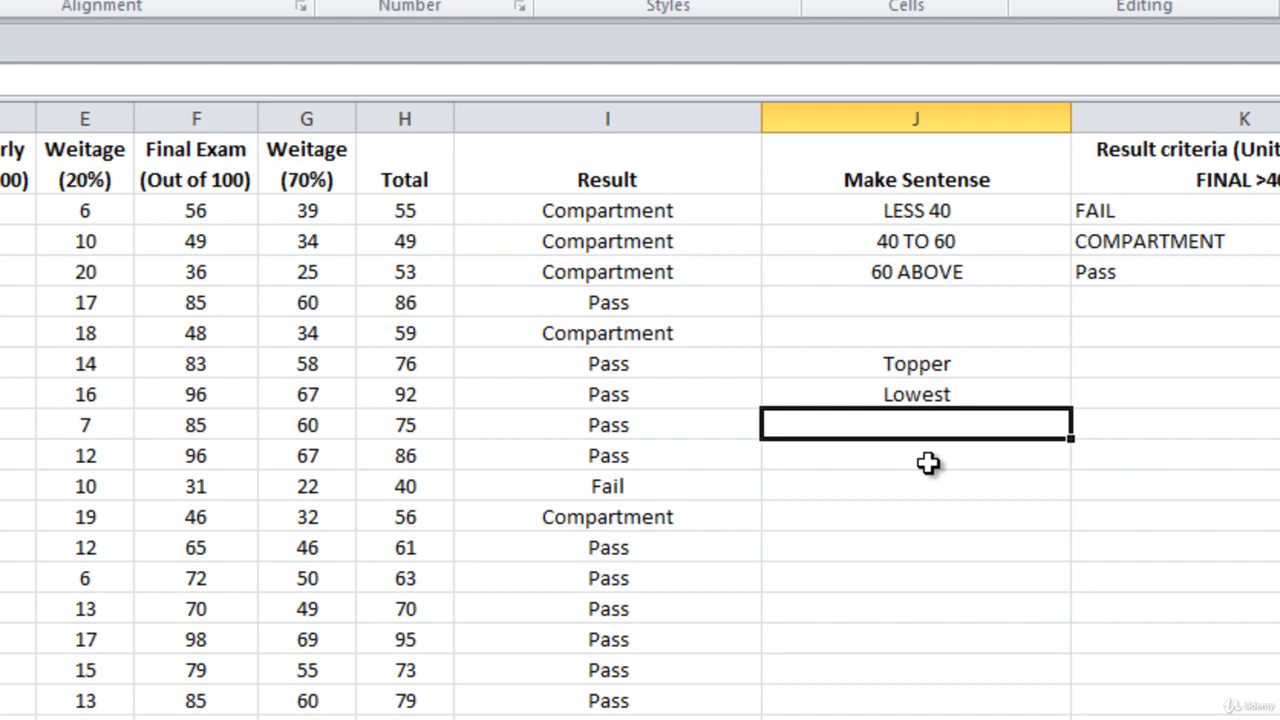
text("")
click(895, 540)
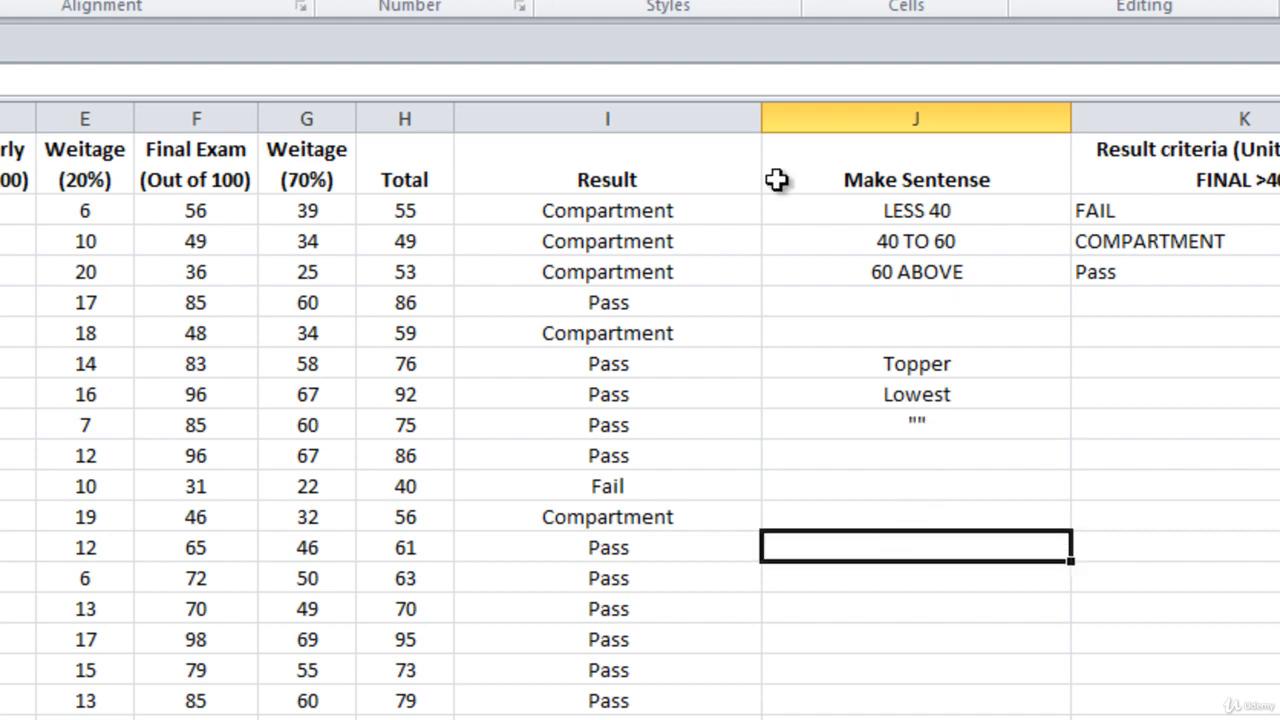